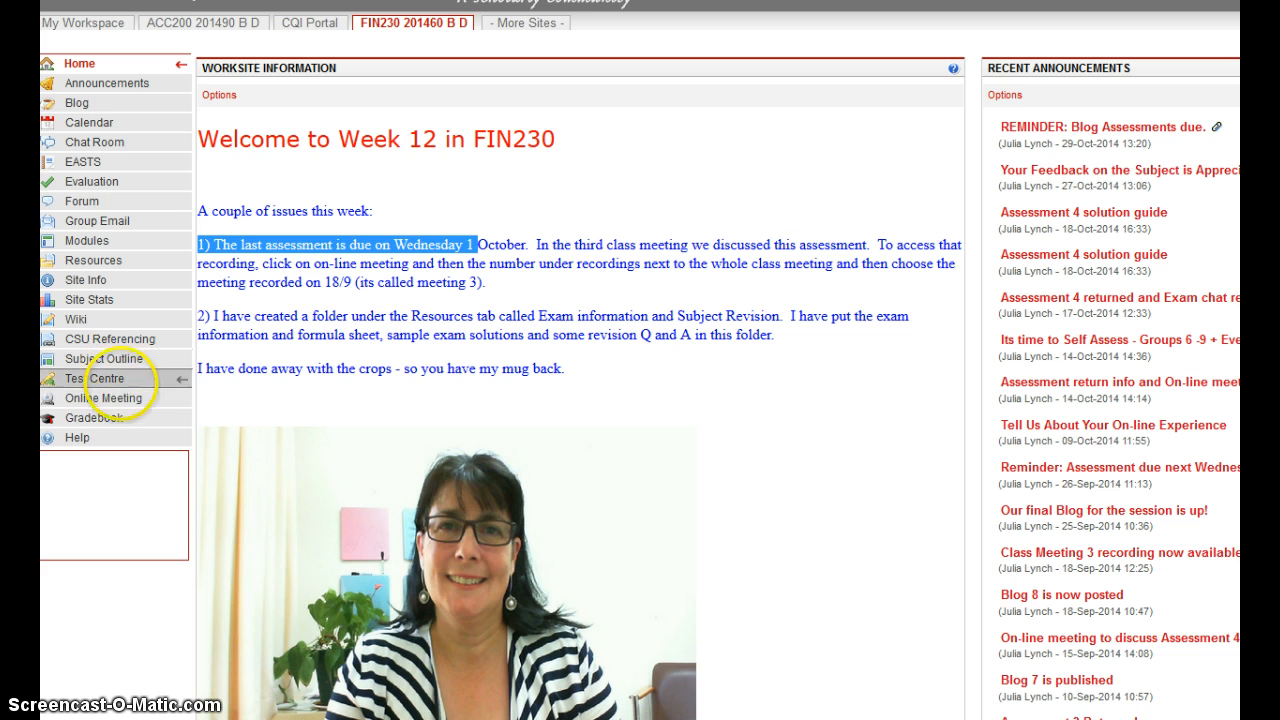
Copy the URL of the FIN230 201460 B D Whole class meeting room from the Online Meeting room list
{"action": "left_click", "coordinate": [115, 398]}
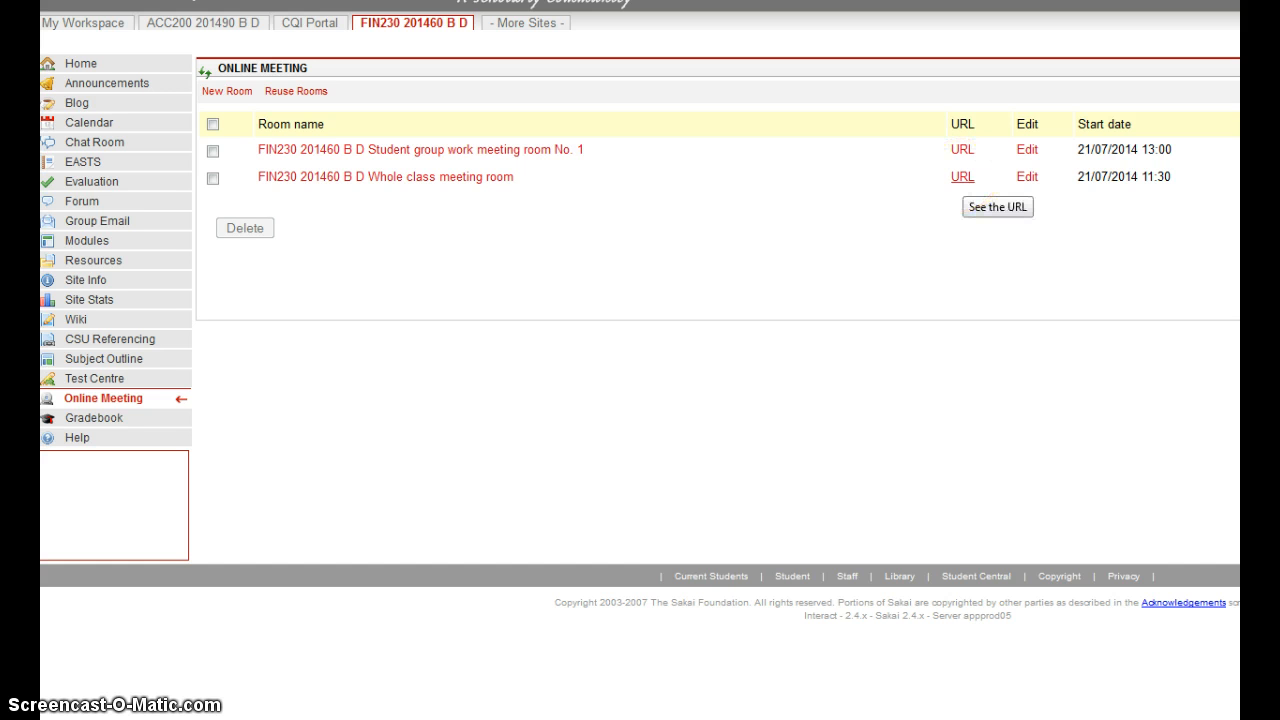
{"action": "left_click", "coordinate": [962, 177]}
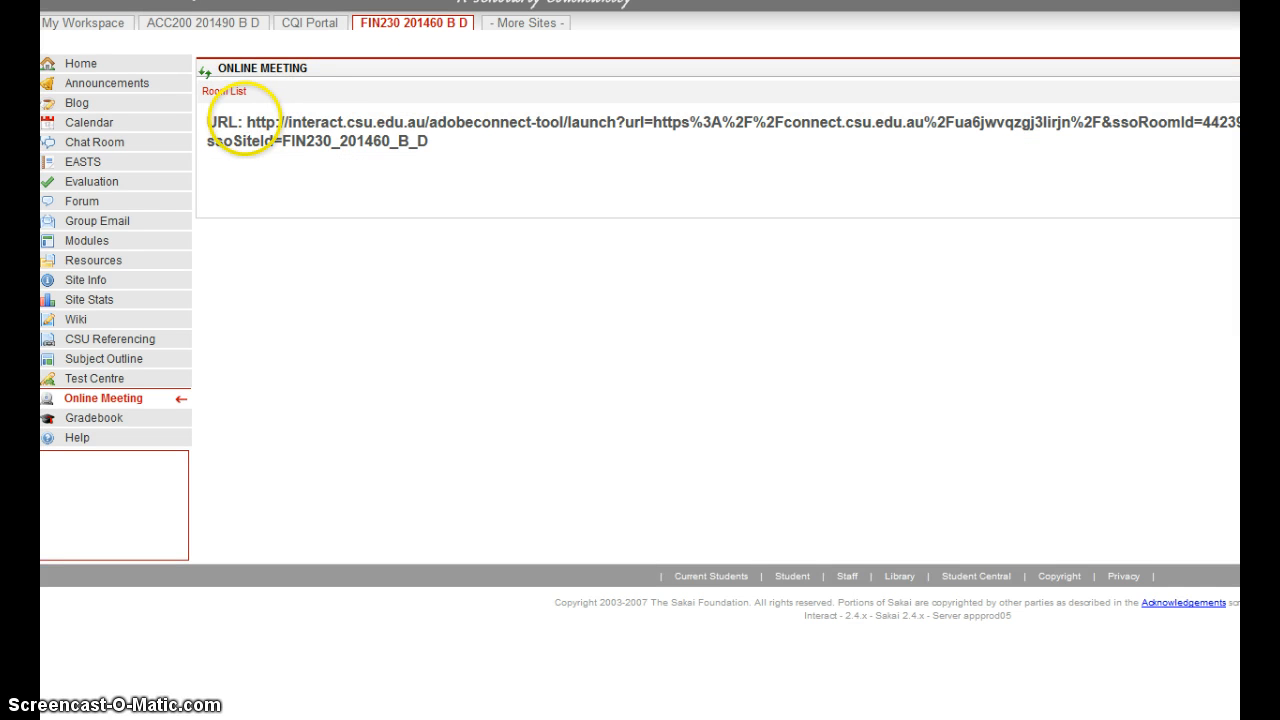
{"action": "triple_click", "coordinate": [300, 127]}
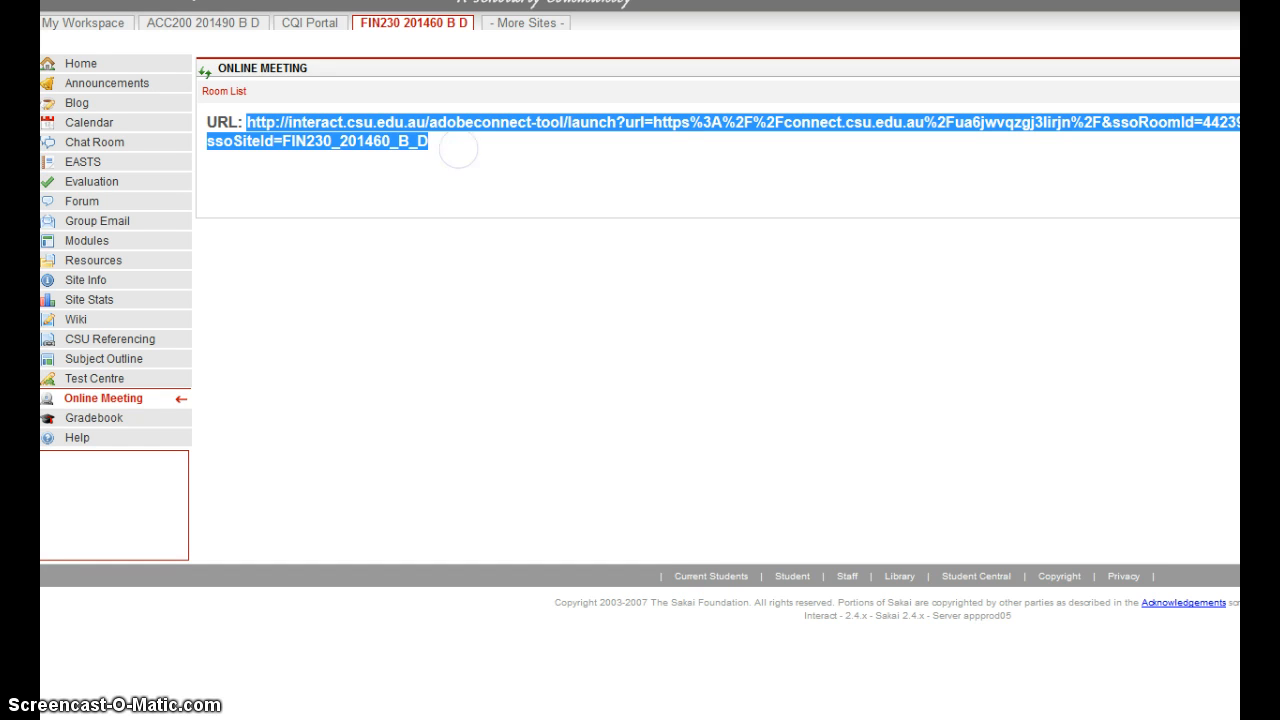
{"action": "right_click", "coordinate": [458, 147]}
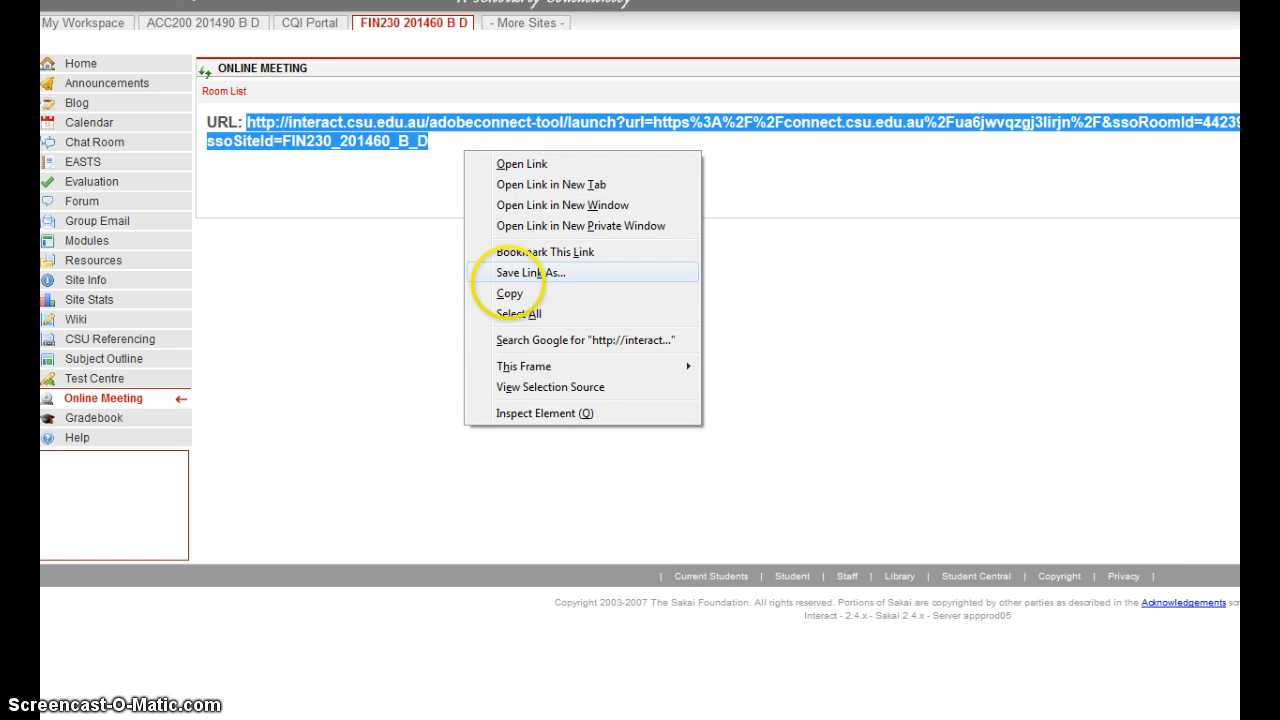
{"action": "left_click", "coordinate": [510, 293]}
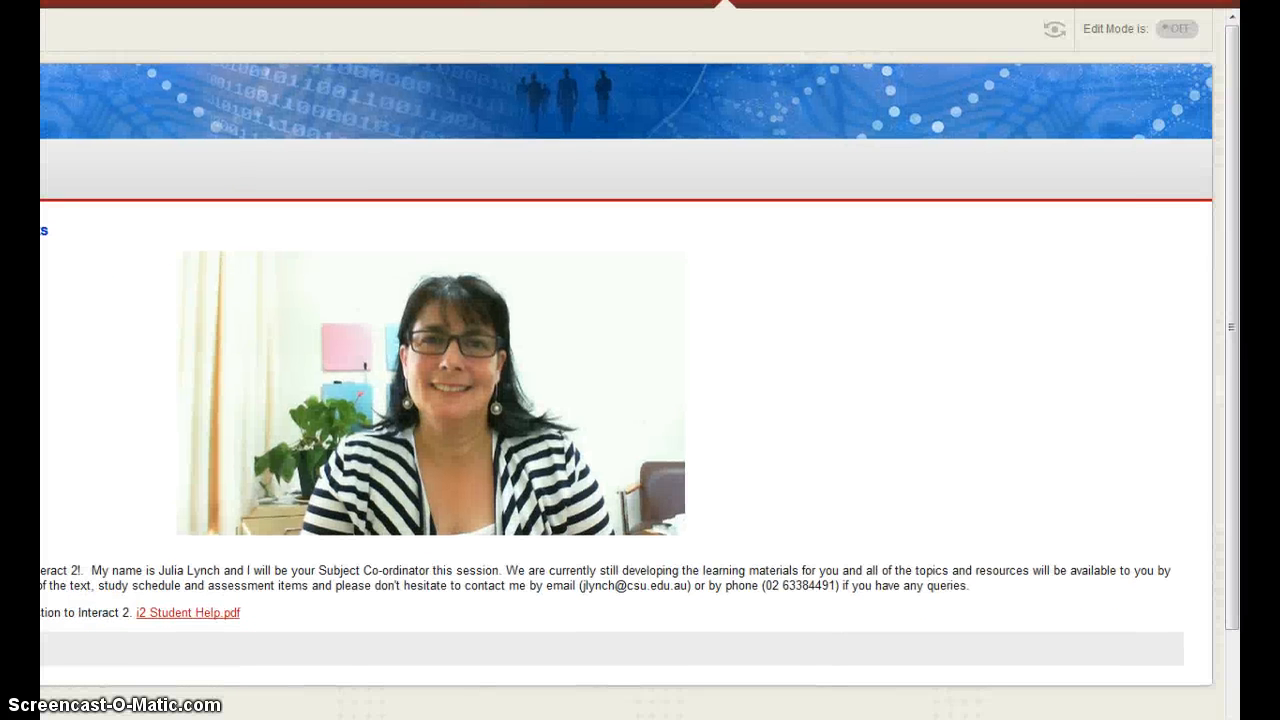
Switch to the FIN230 course in Interact2, turn edit mode on and start a course menu web link with the copied meeting room URL
{"action": "left_click", "coordinate": [1176, 25]}
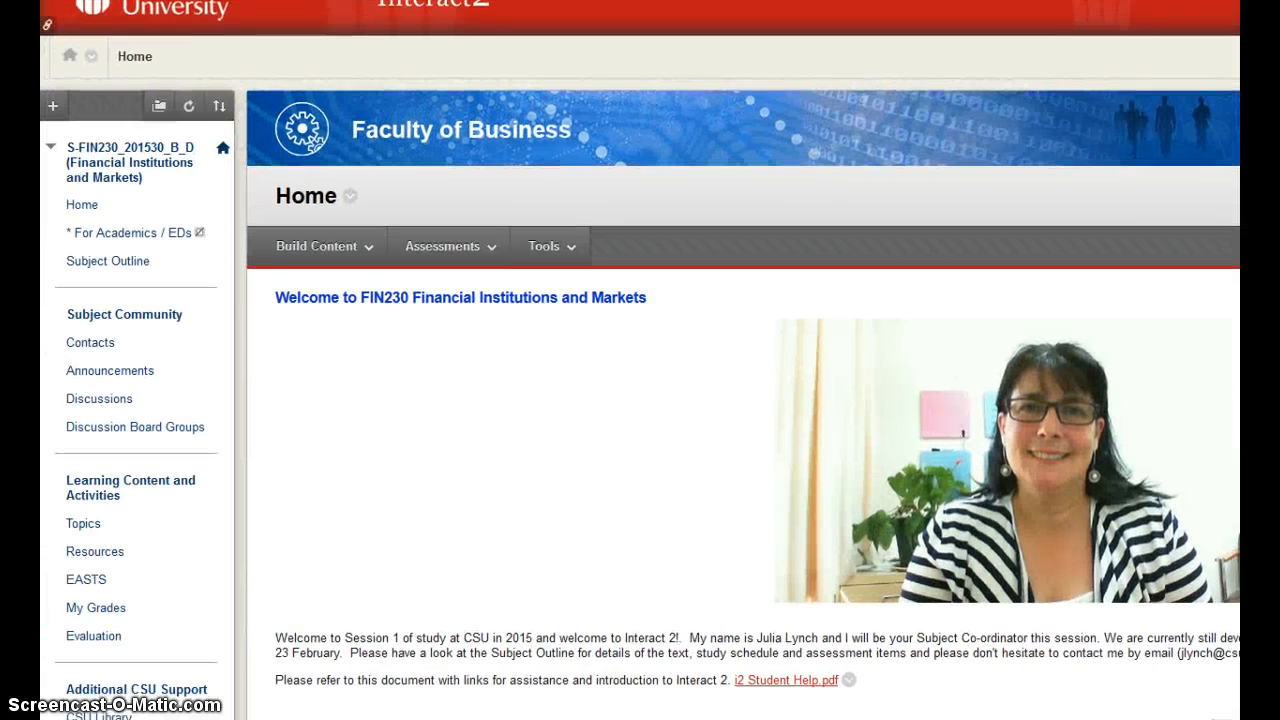
{"action": "left_click", "coordinate": [53, 90]}
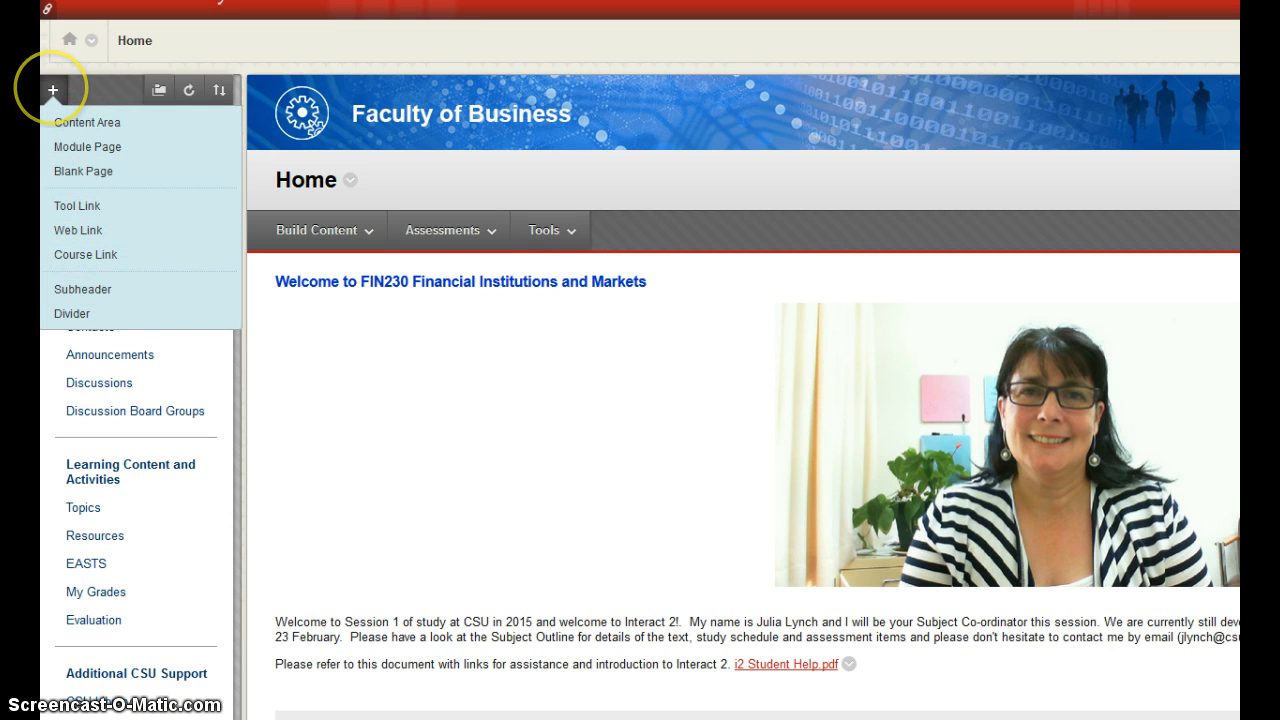
{"action": "left_click", "coordinate": [62, 228]}
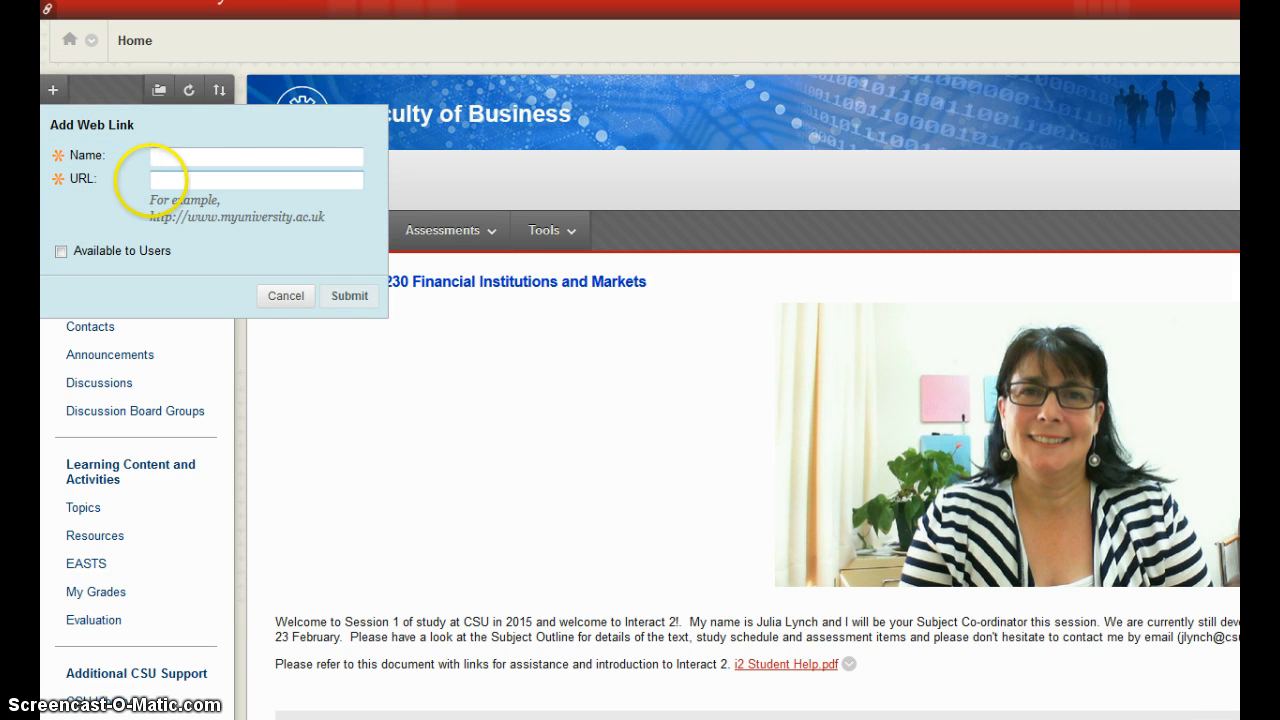
{"action": "left_click", "coordinate": [153, 180]}
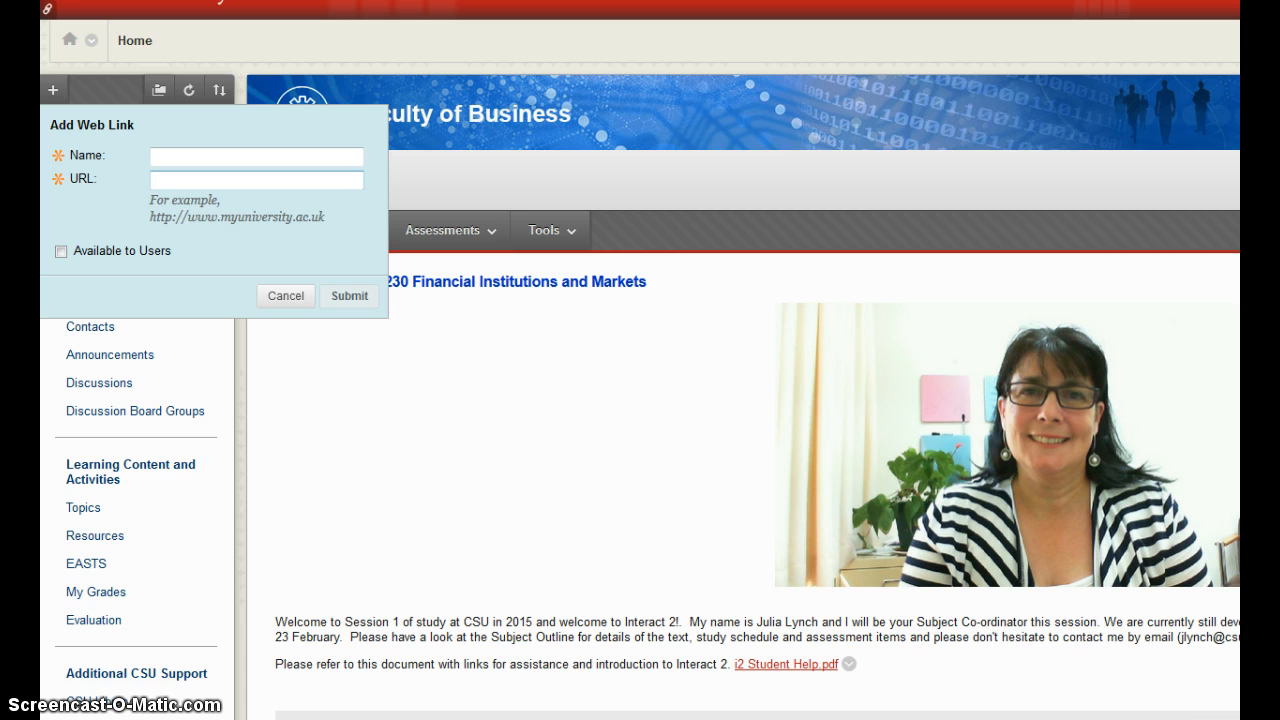
{"action": "right_click", "coordinate": [156, 180]}
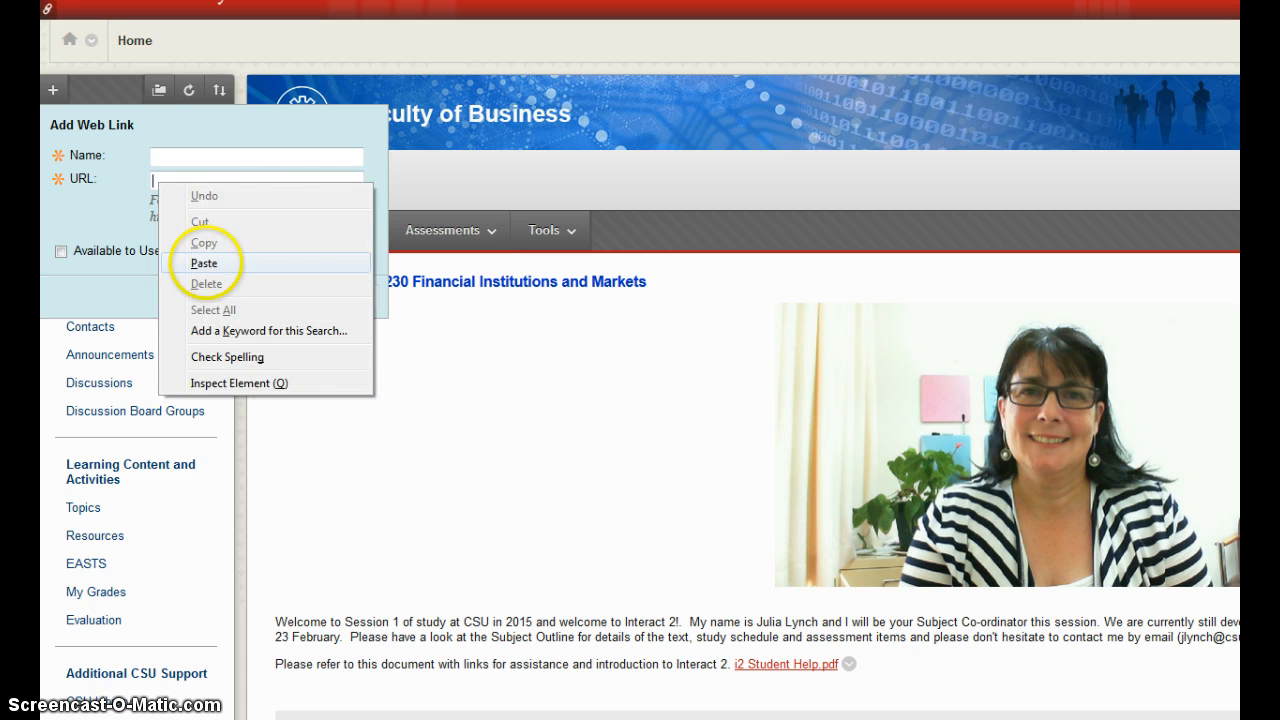
{"action": "left_click", "coordinate": [212, 259]}
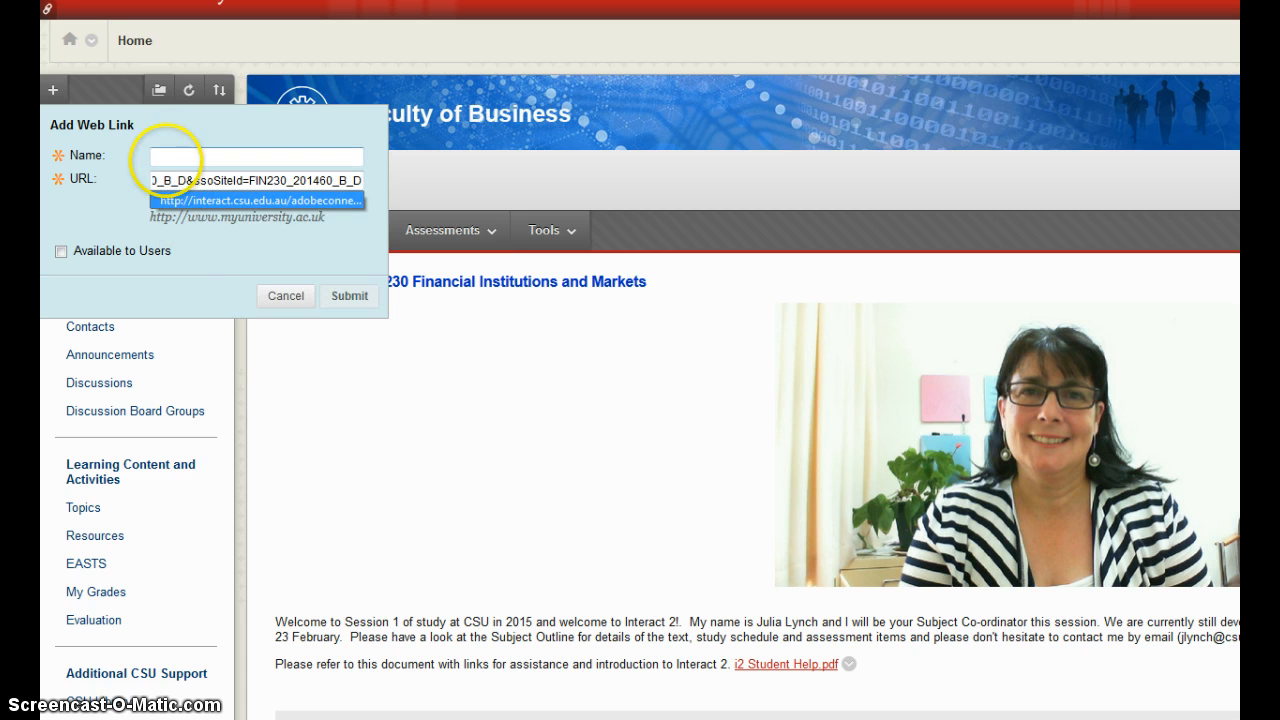
Name the web link Online Meeting, make it available to users and submit it
{"action": "left_click", "coordinate": [166, 155]}
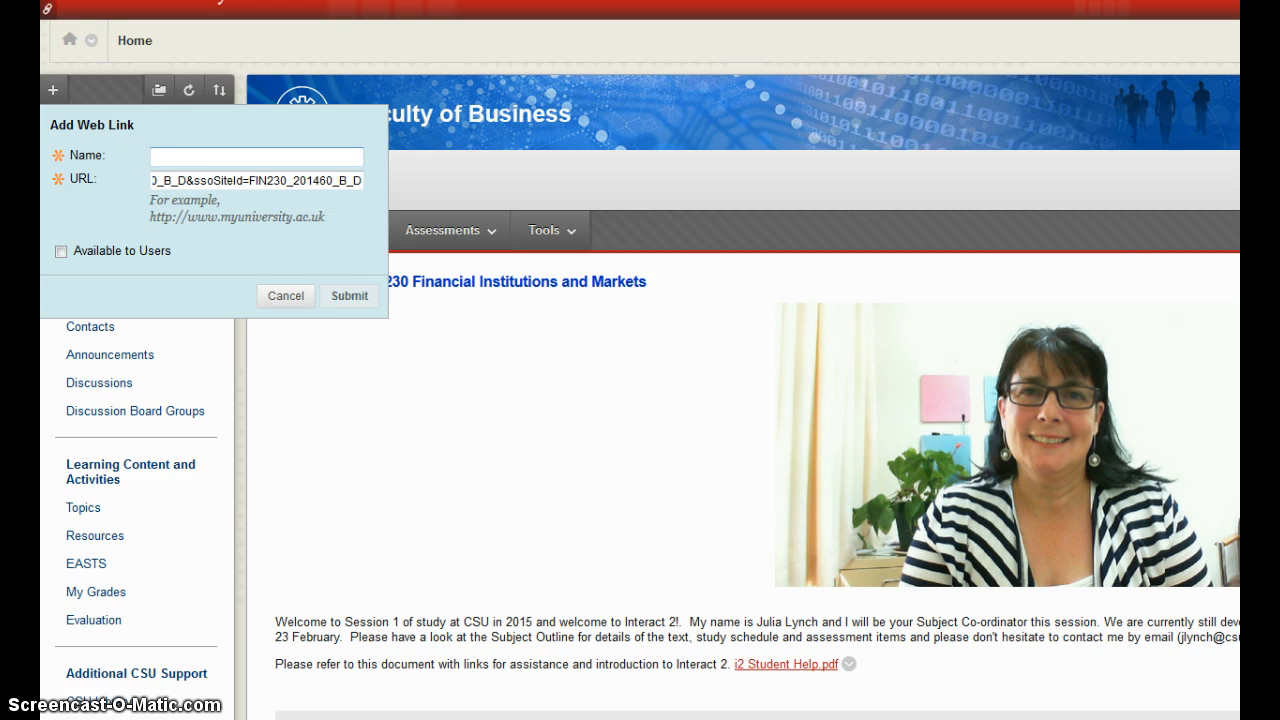
{"action": "type", "text": "On"}
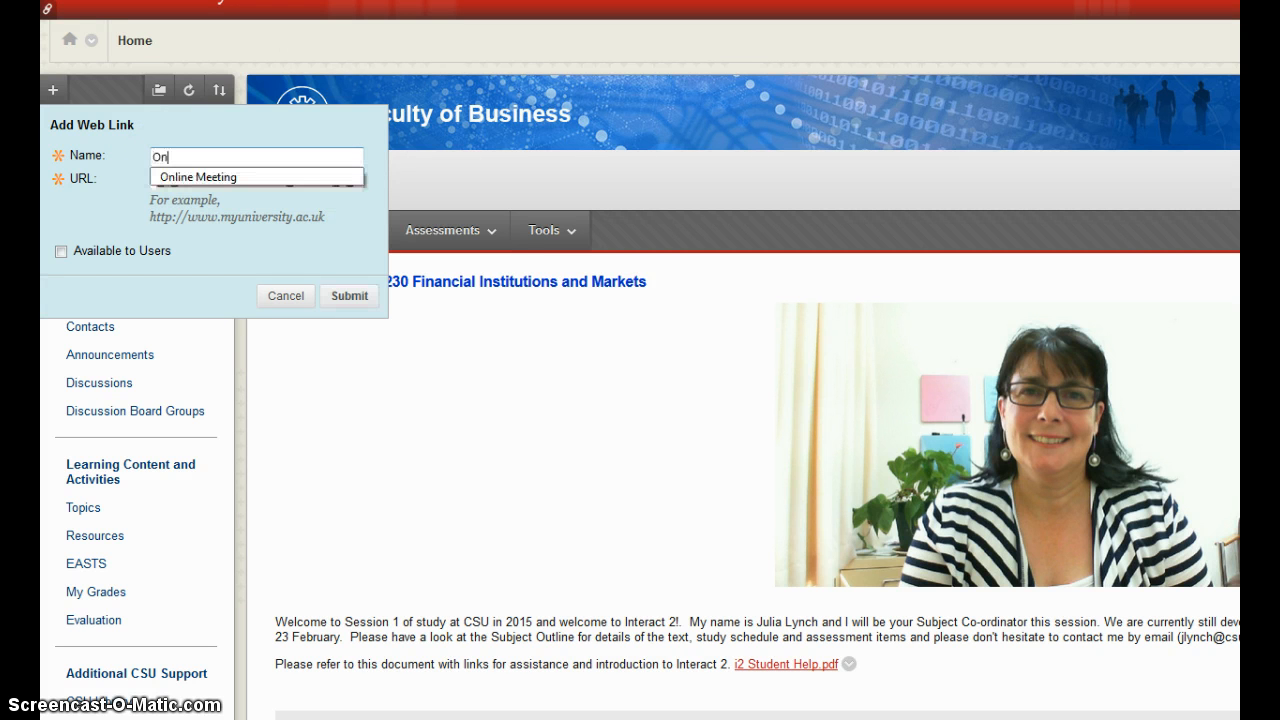
{"action": "type", "text": "line Meeting"}
{"action": "left_click", "coordinate": [61, 251]}
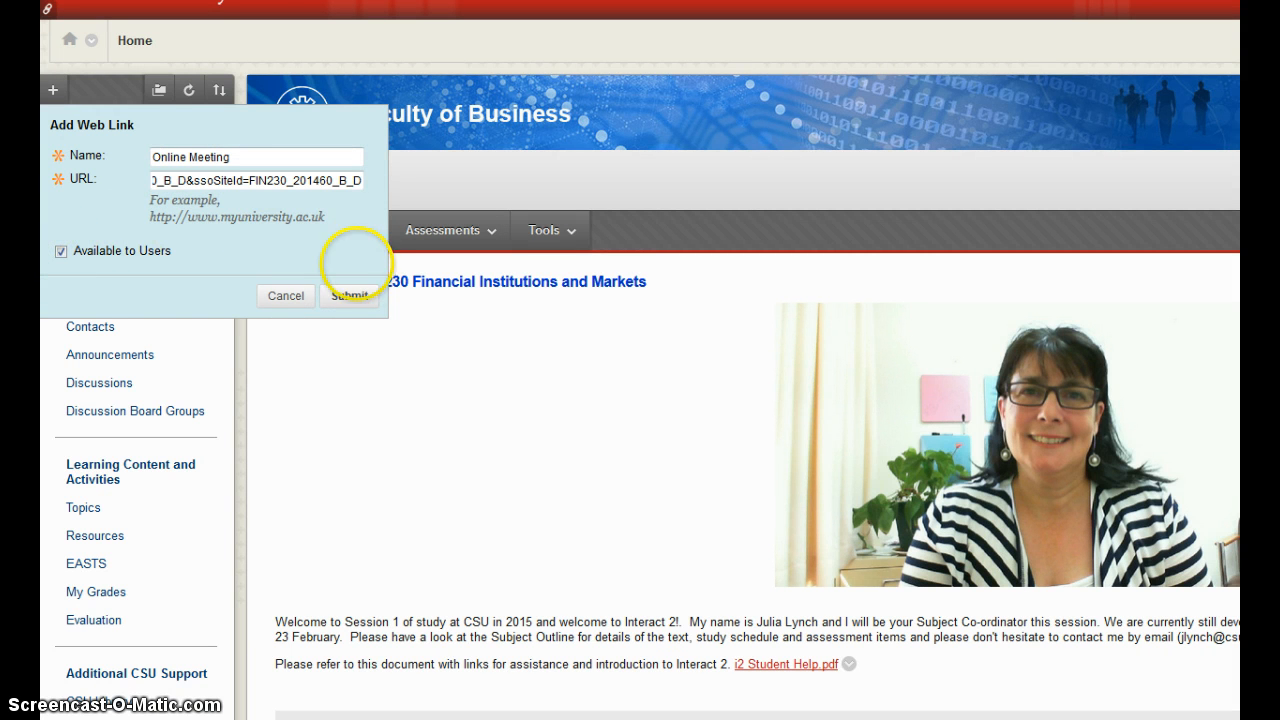
{"action": "left_click", "coordinate": [347, 295]}
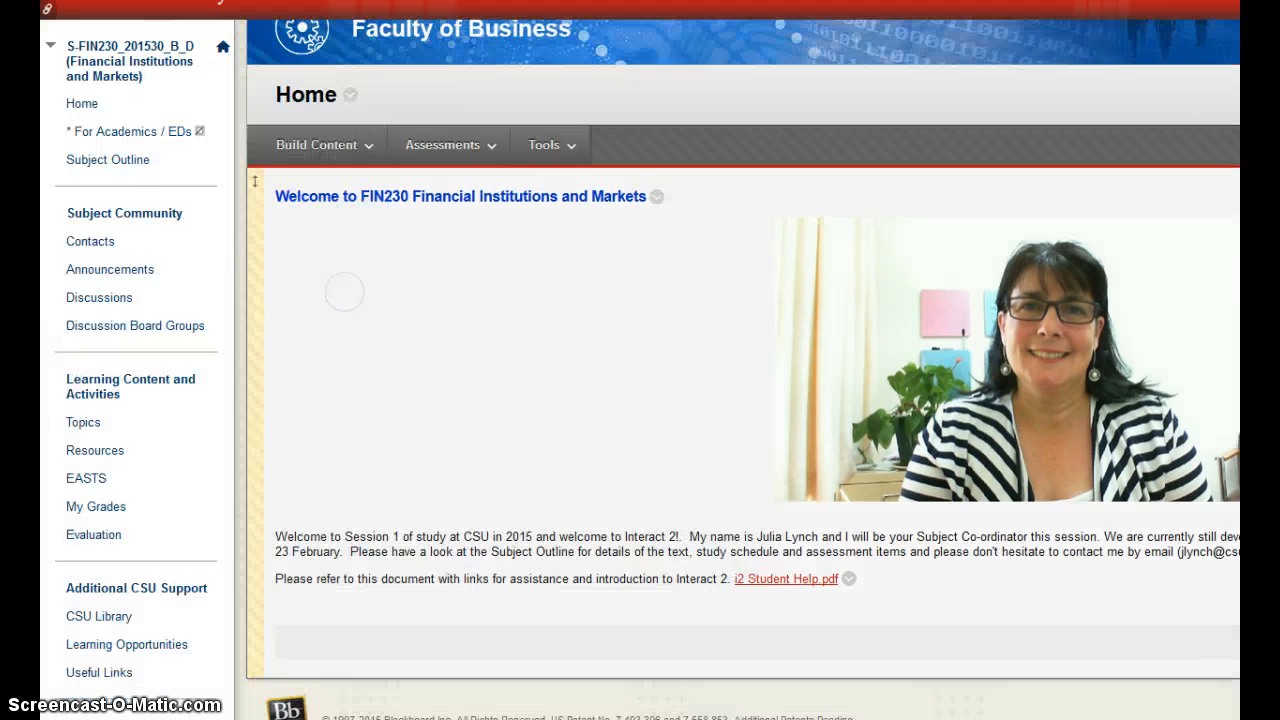
Move the Online Meeting link between Resources and EASTS in the course menu, and turn edit mode off
{"action": "scroll", "coordinate": [214, 285], "scroll_direction": "down", "scroll_amount": 3}
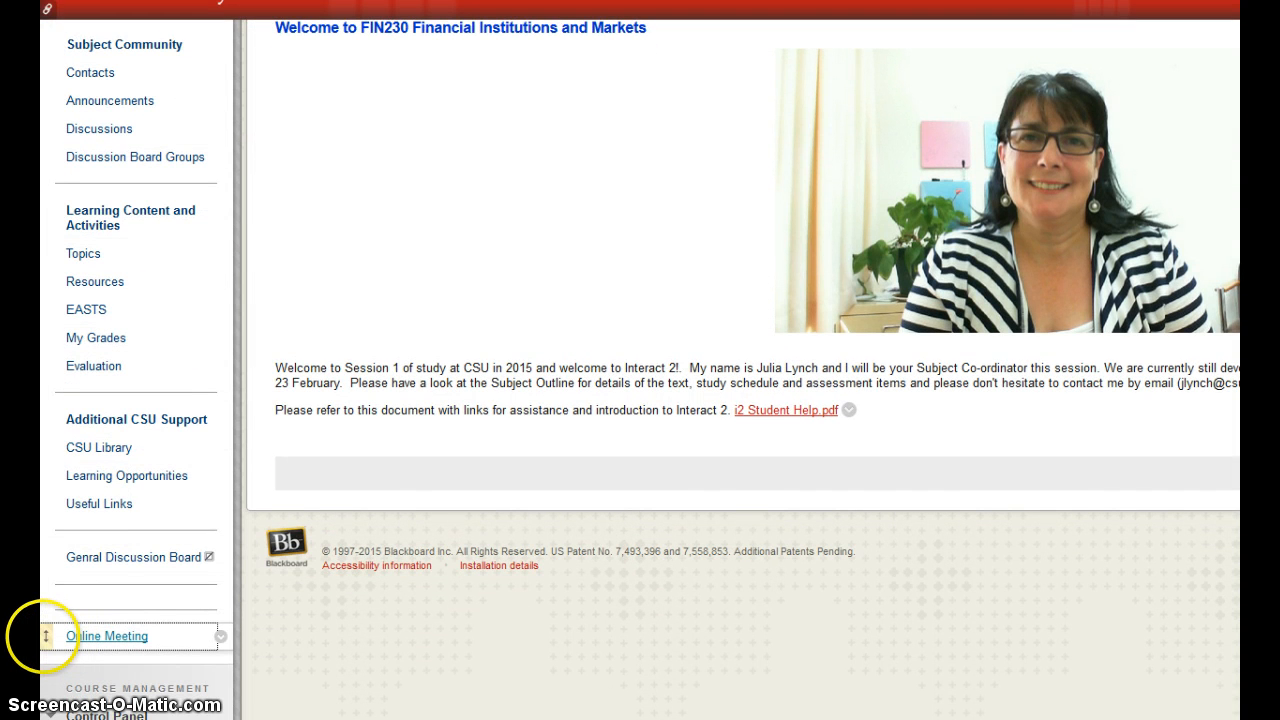
{"action": "left_click", "coordinate": [45, 636]}
{"action": "left_click_drag", "start_coordinate": [45, 636], "coordinate": [88, 302]}
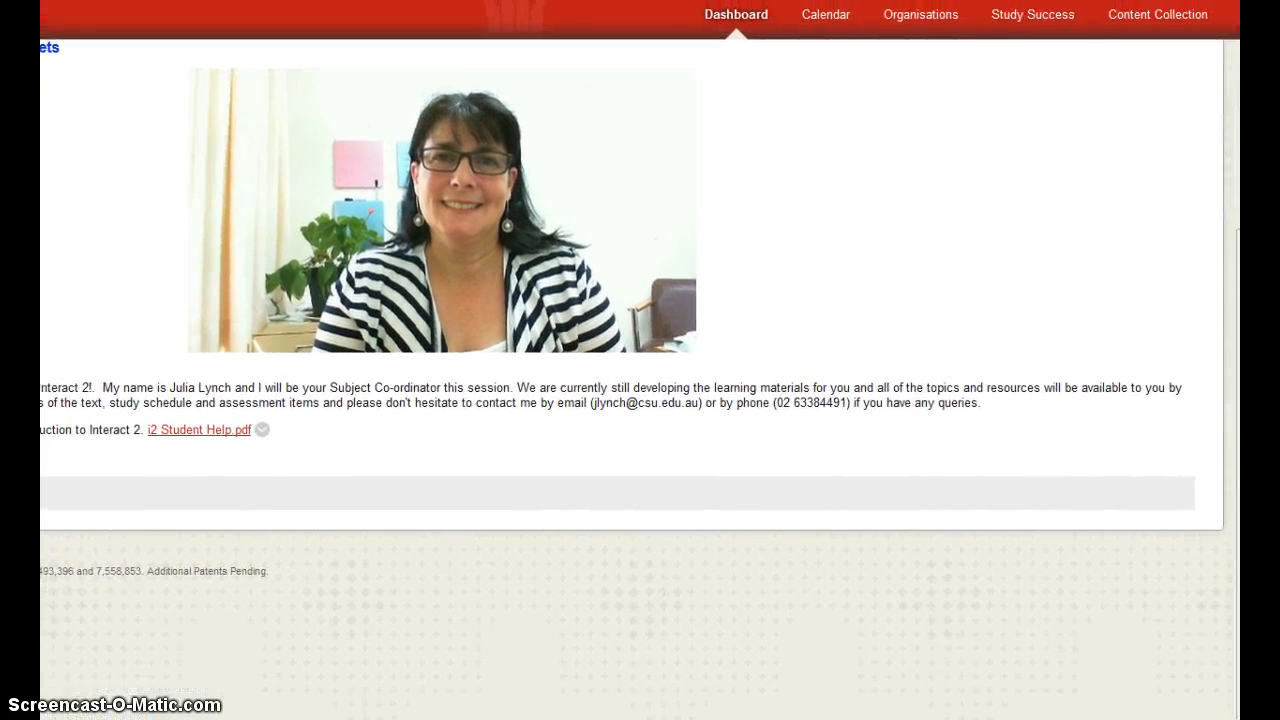
{"action": "scroll", "coordinate": [1131, 229], "scroll_direction": "up", "scroll_amount": 3}
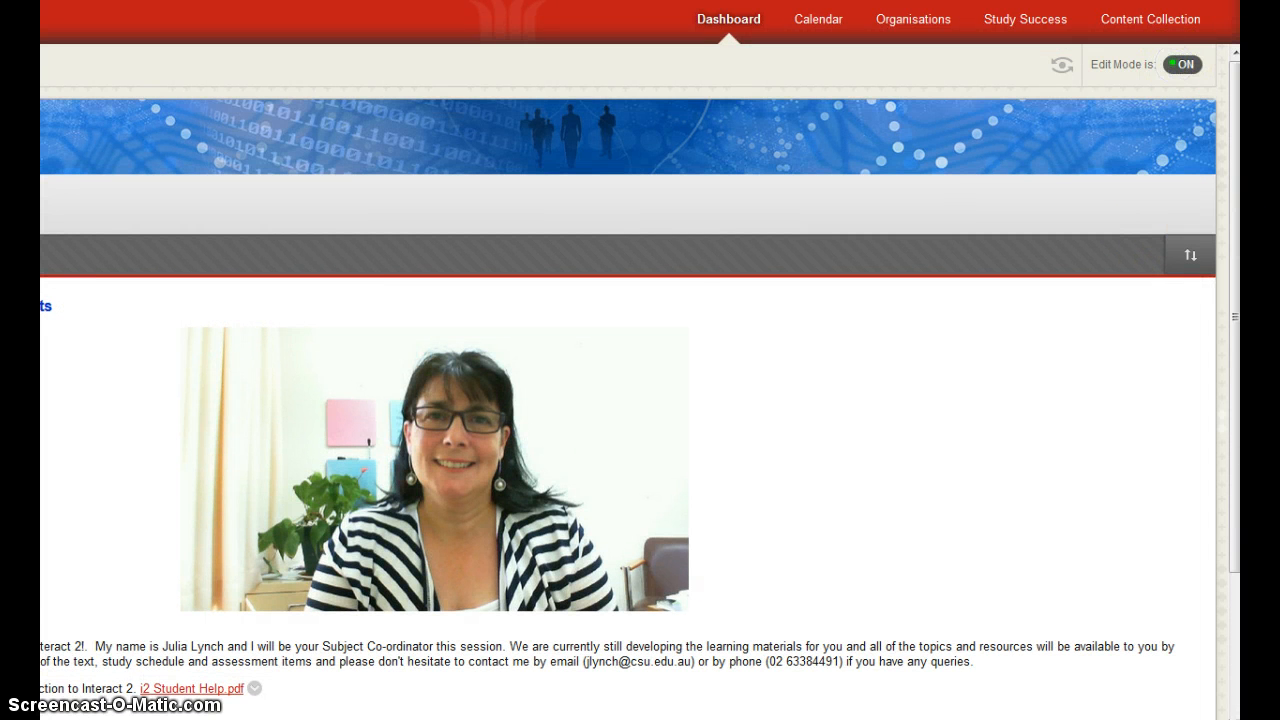
{"action": "left_click", "coordinate": [1183, 64]}
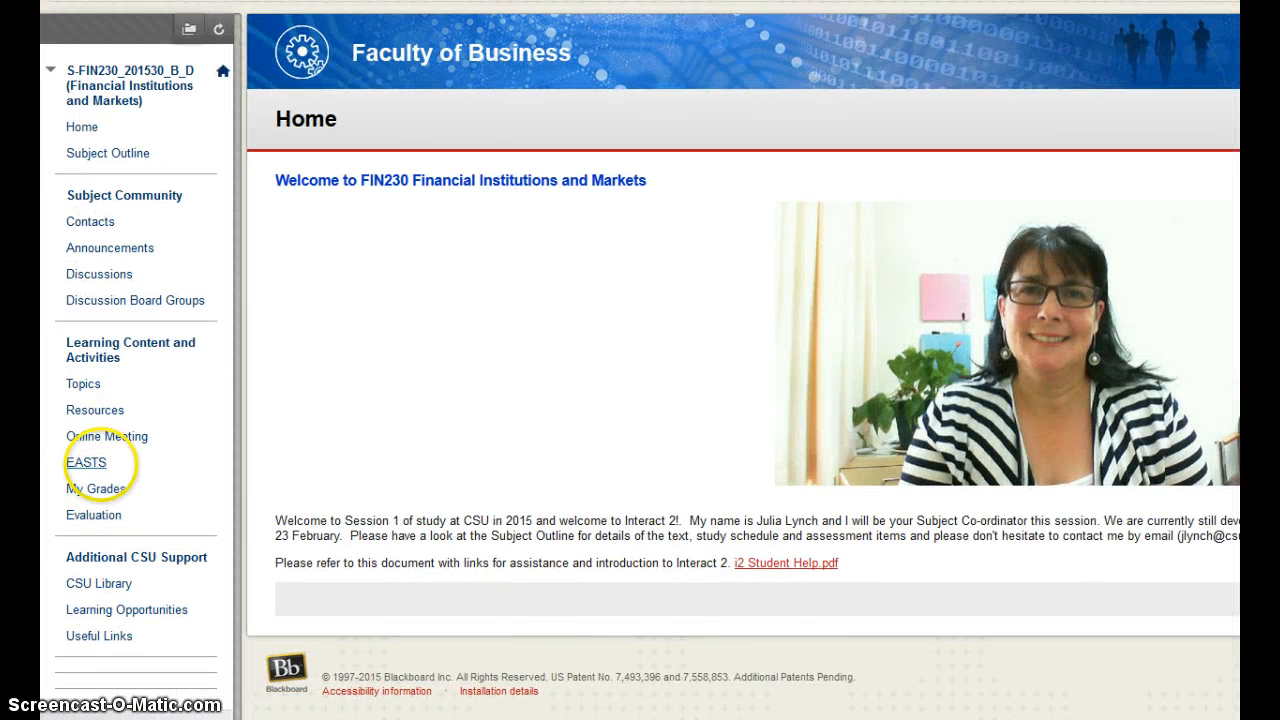
Enter the meeting room through the Online Meeting link, accepting the recording notice, and open its meeting information page
{"action": "left_click", "coordinate": [95, 431]}
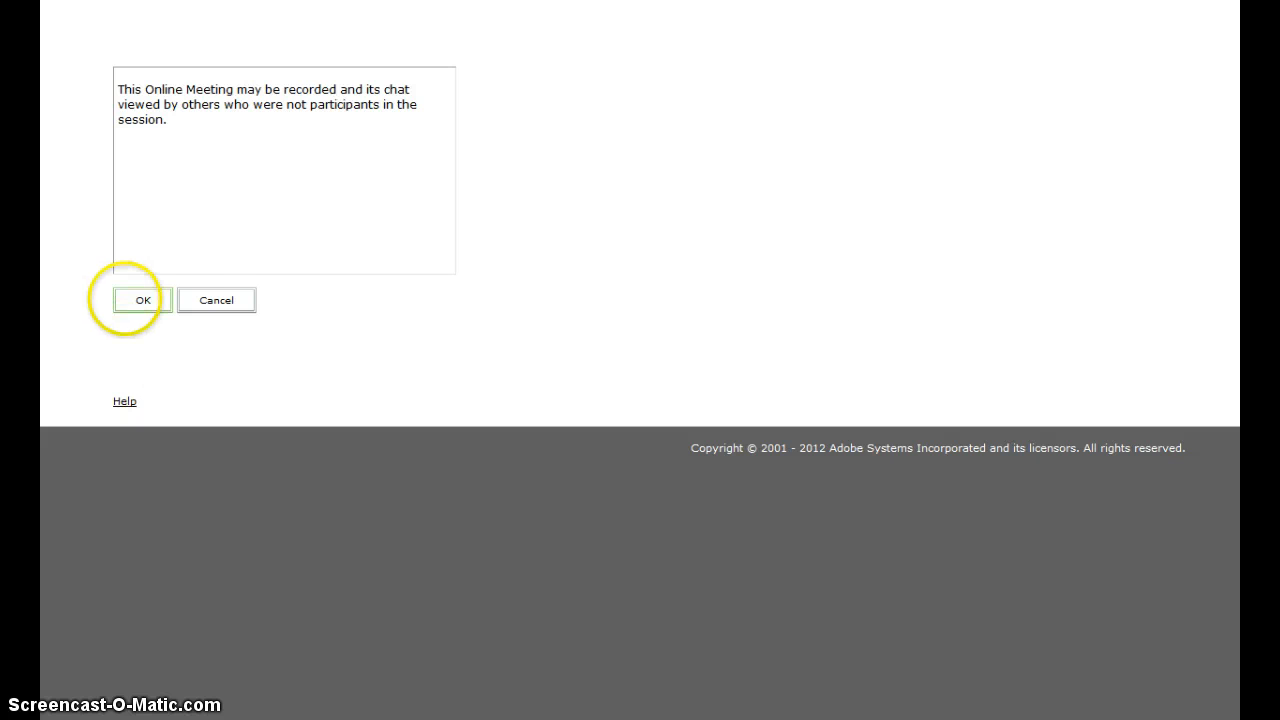
{"action": "left_click", "coordinate": [127, 299]}
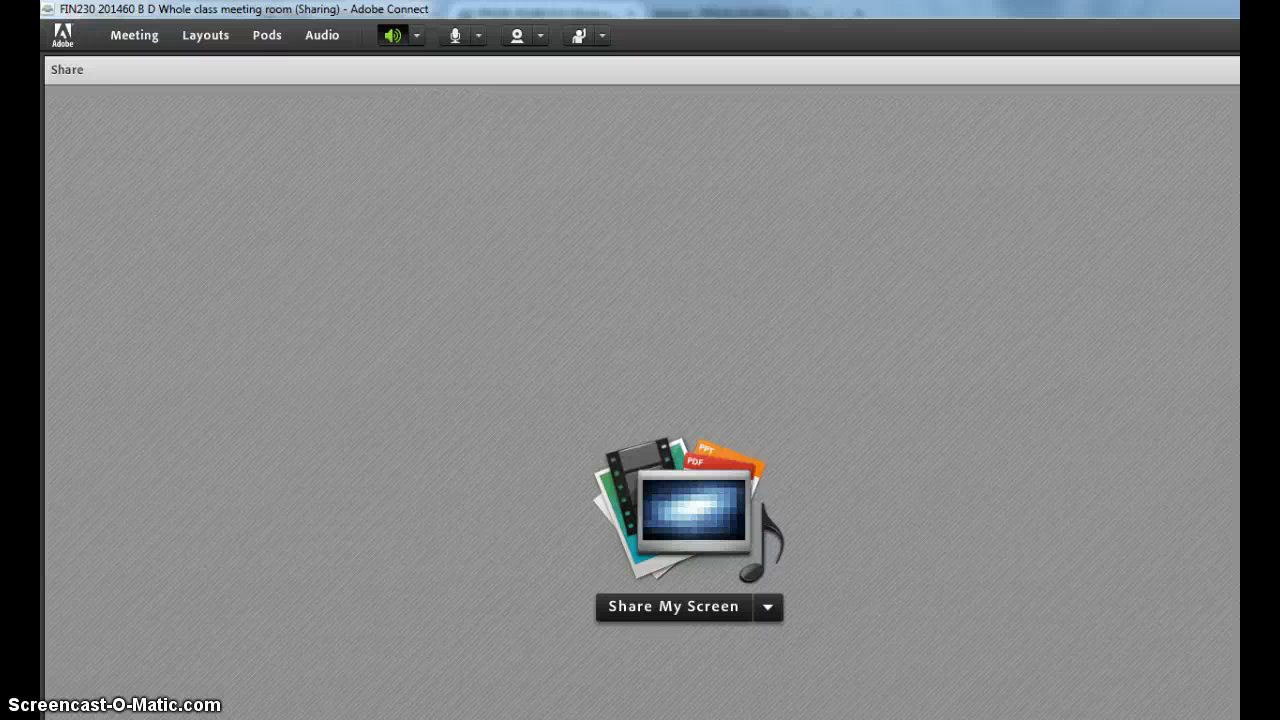
{"action": "left_click", "coordinate": [130, 35]}
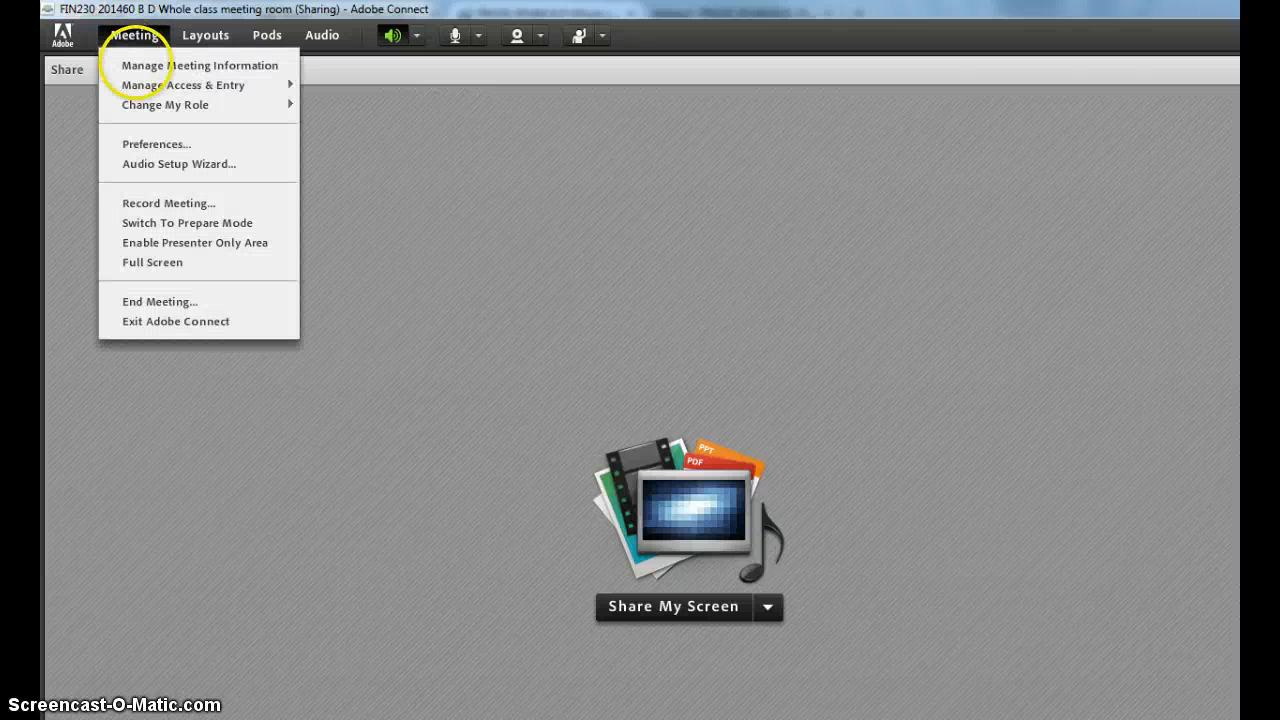
{"action": "left_click", "coordinate": [135, 65]}
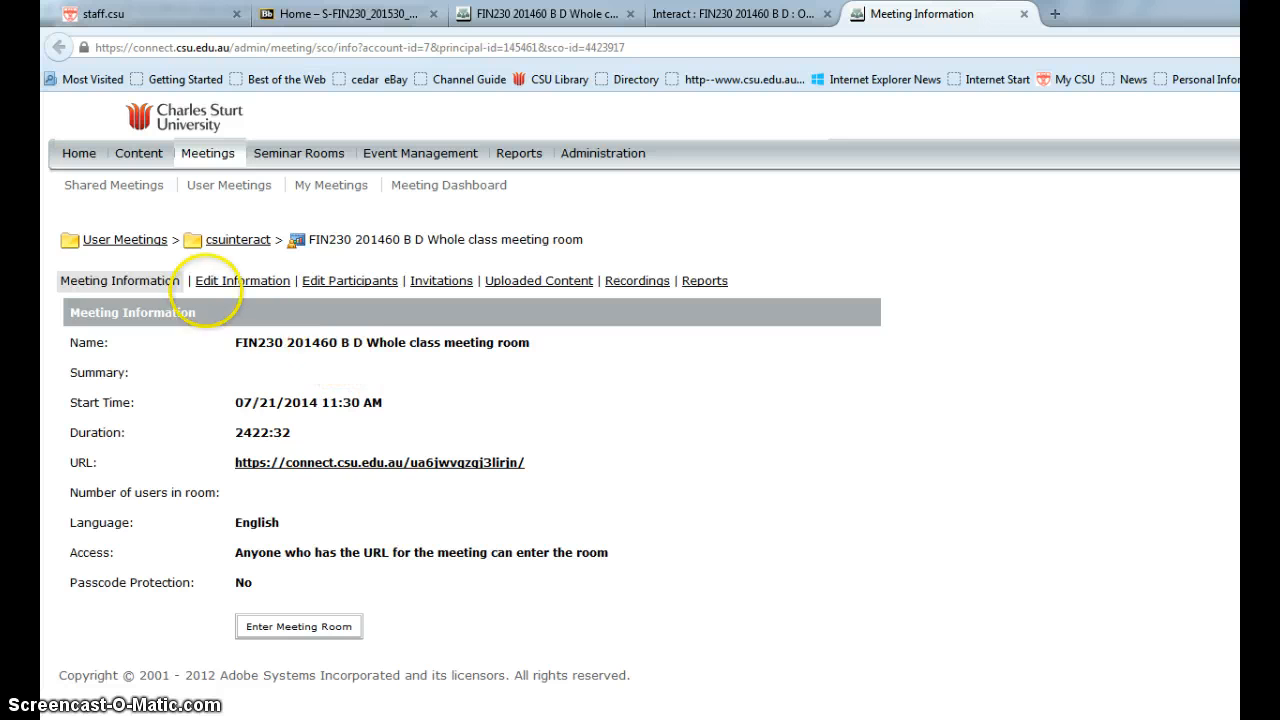
Rename the meeting room as FIN230 201530 B D Whole class meeting room and save the meeting information
{"action": "left_click", "coordinate": [232, 280]}
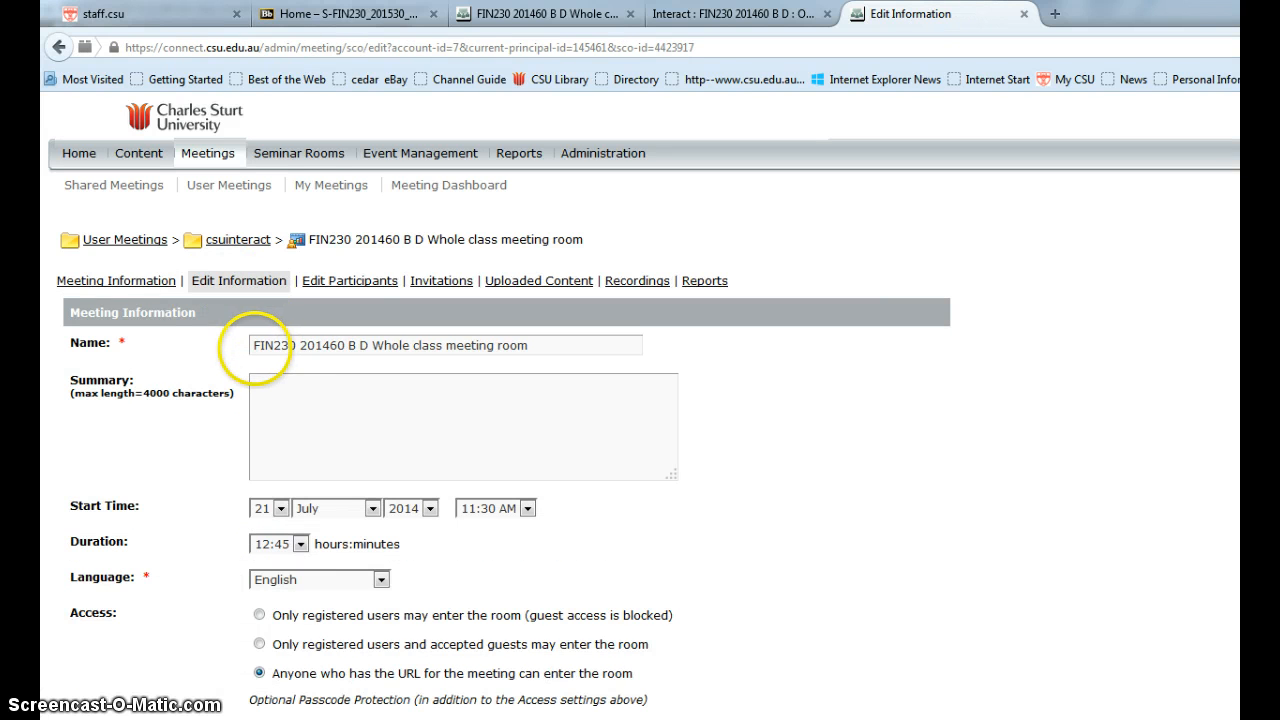
{"action": "left_click", "coordinate": [319, 345]}
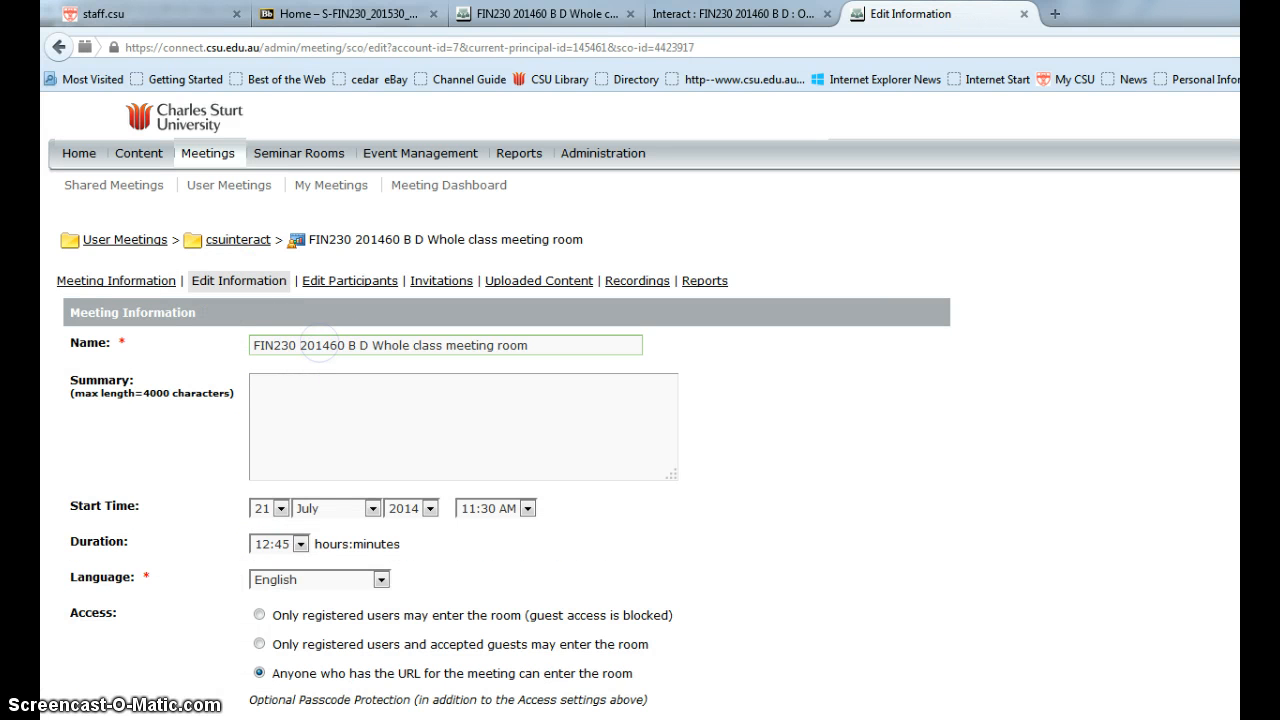
{"action": "key", "text": "BackSpace"}
{"action": "type", "text": "5"}
{"action": "key", "text": "BackSpace"}
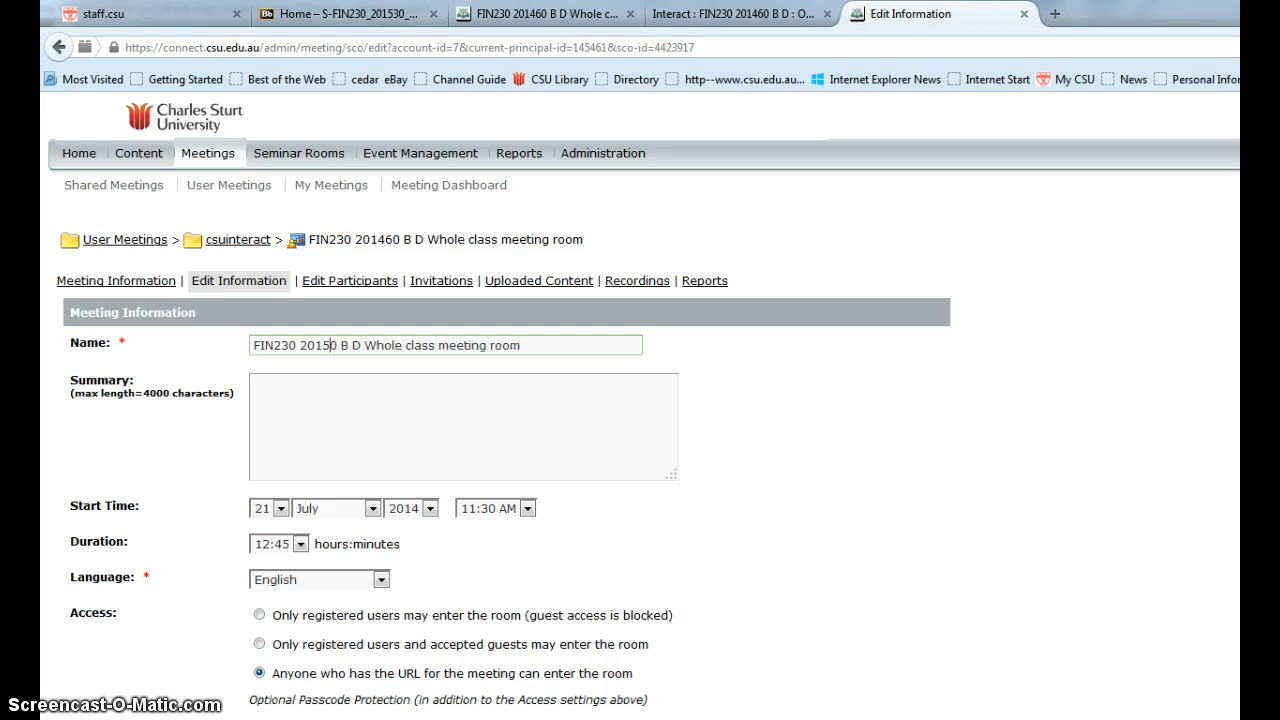
{"action": "type", "text": "3"}
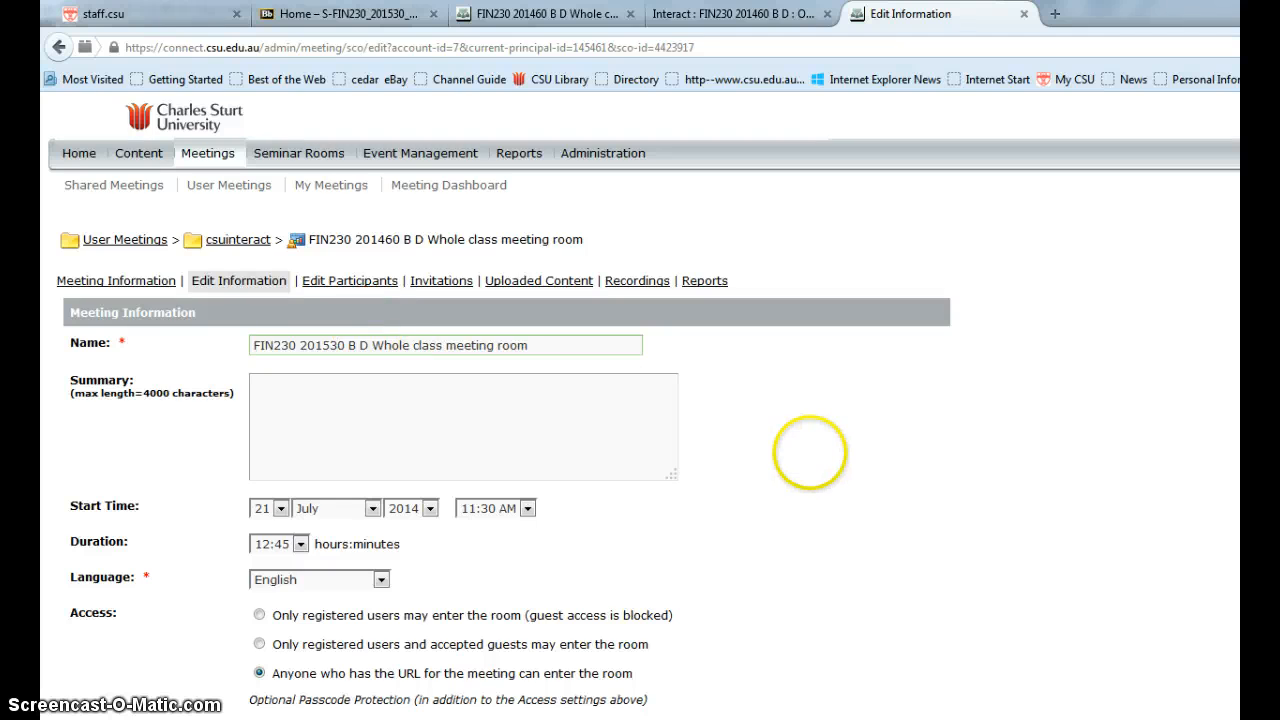
{"action": "scroll", "coordinate": [806, 457], "scroll_direction": "down", "scroll_amount": 3}
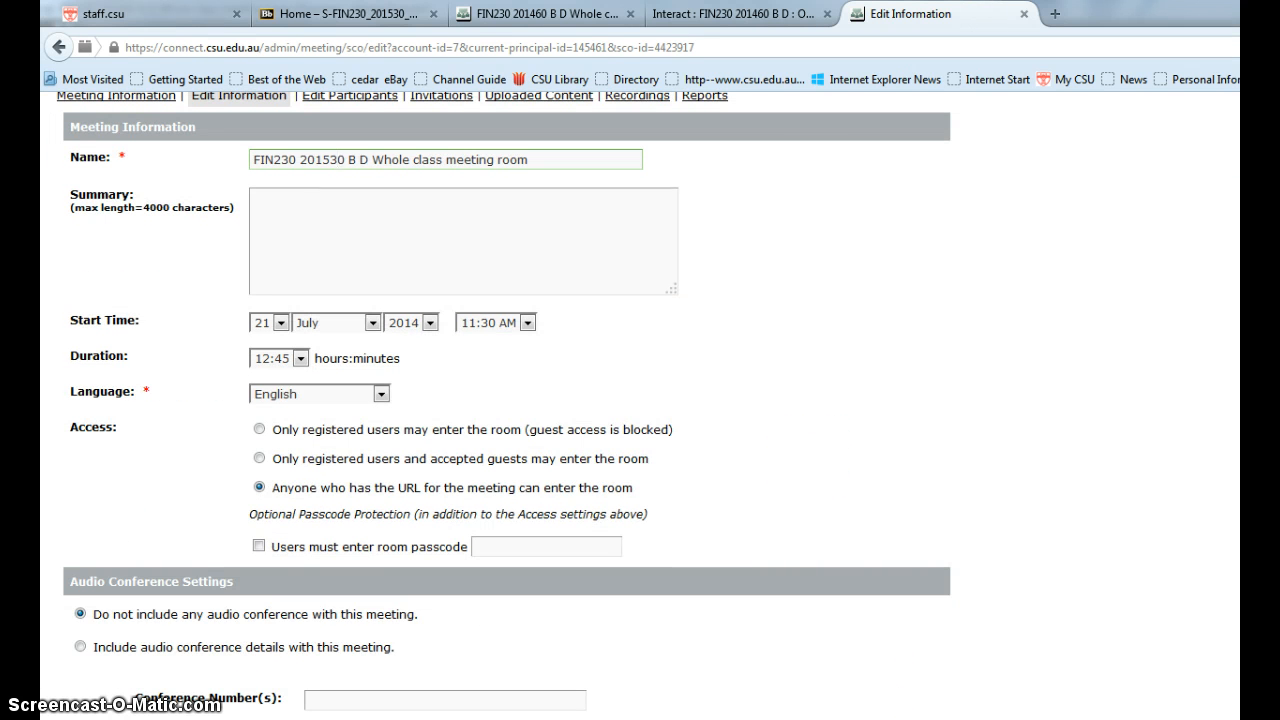
{"action": "scroll", "coordinate": [870, 705], "scroll_direction": "down", "scroll_amount": 2}
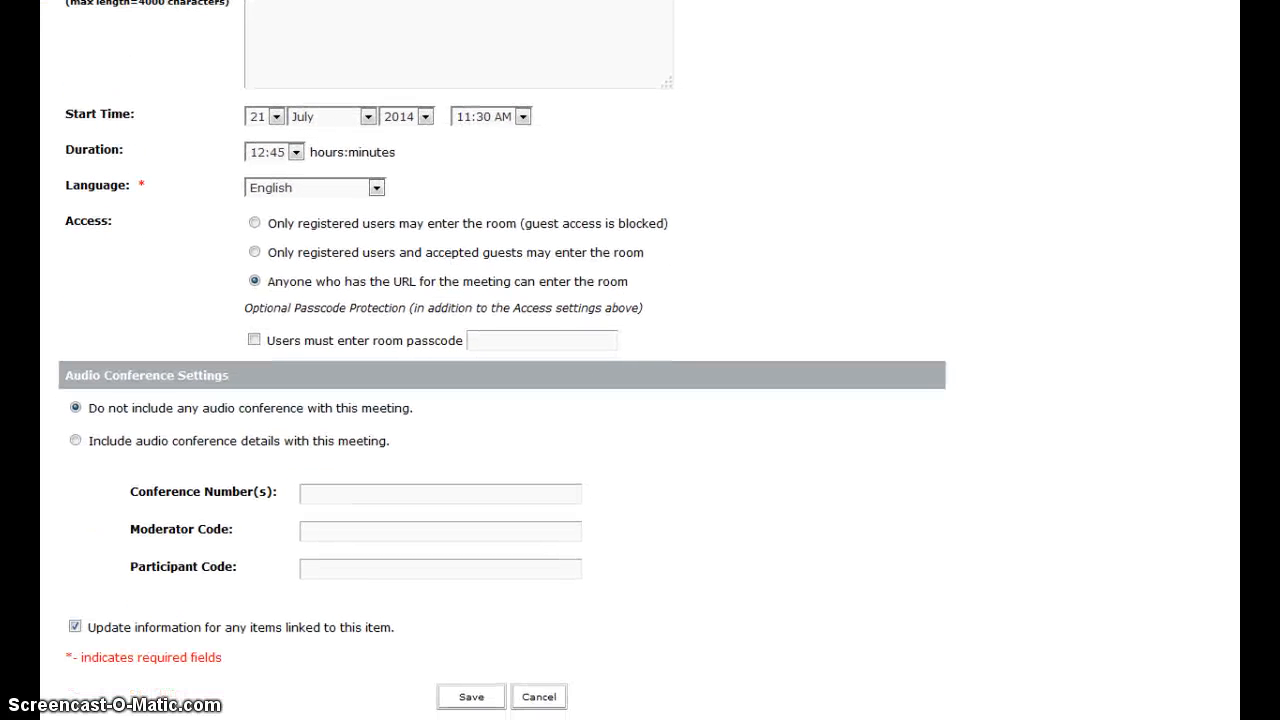
{"action": "left_click", "coordinate": [489, 693]}
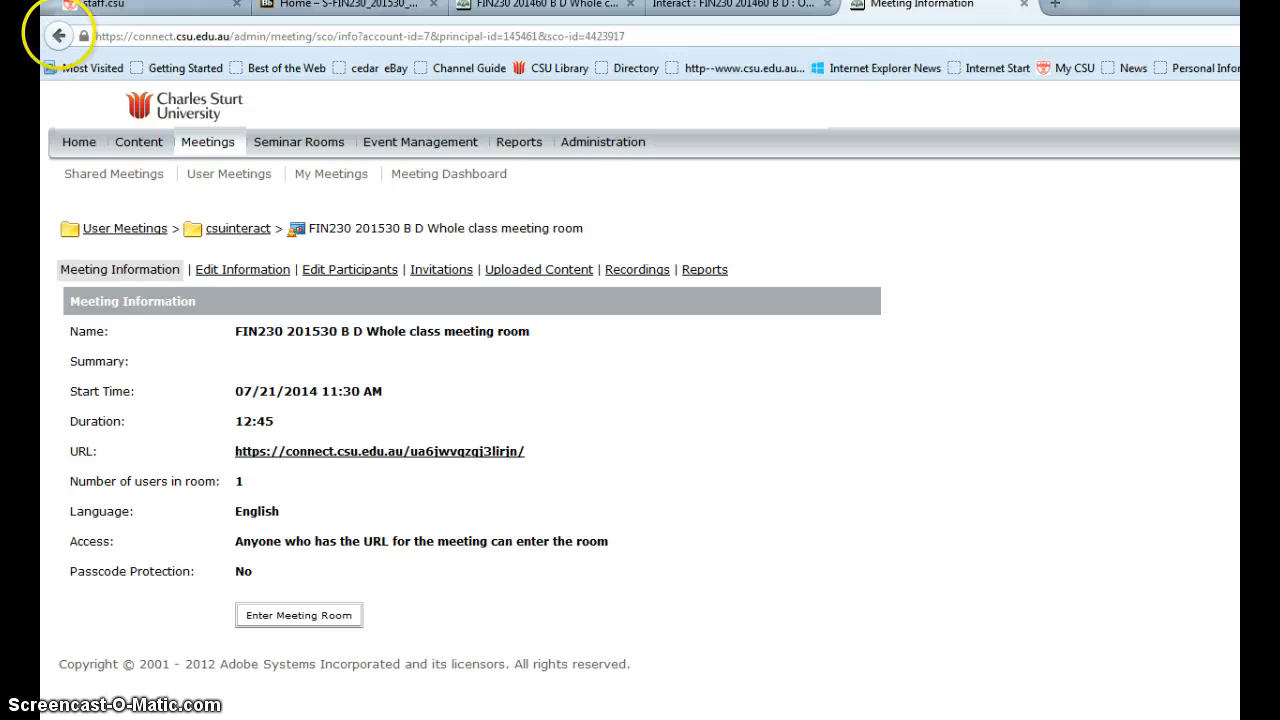
Go back to the initial meeting information page and return to the FIN230 course home page in Interact2
{"action": "left_click", "coordinate": [58, 35]}
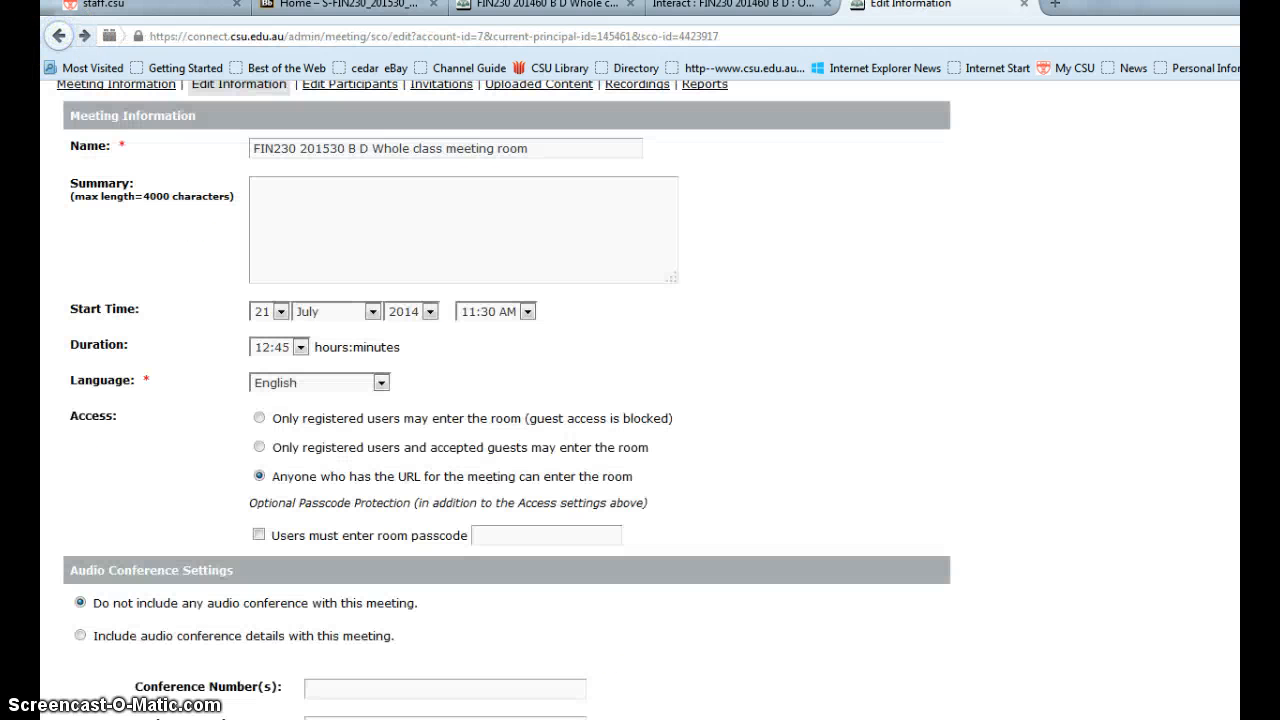
{"action": "left_click", "coordinate": [58, 35]}
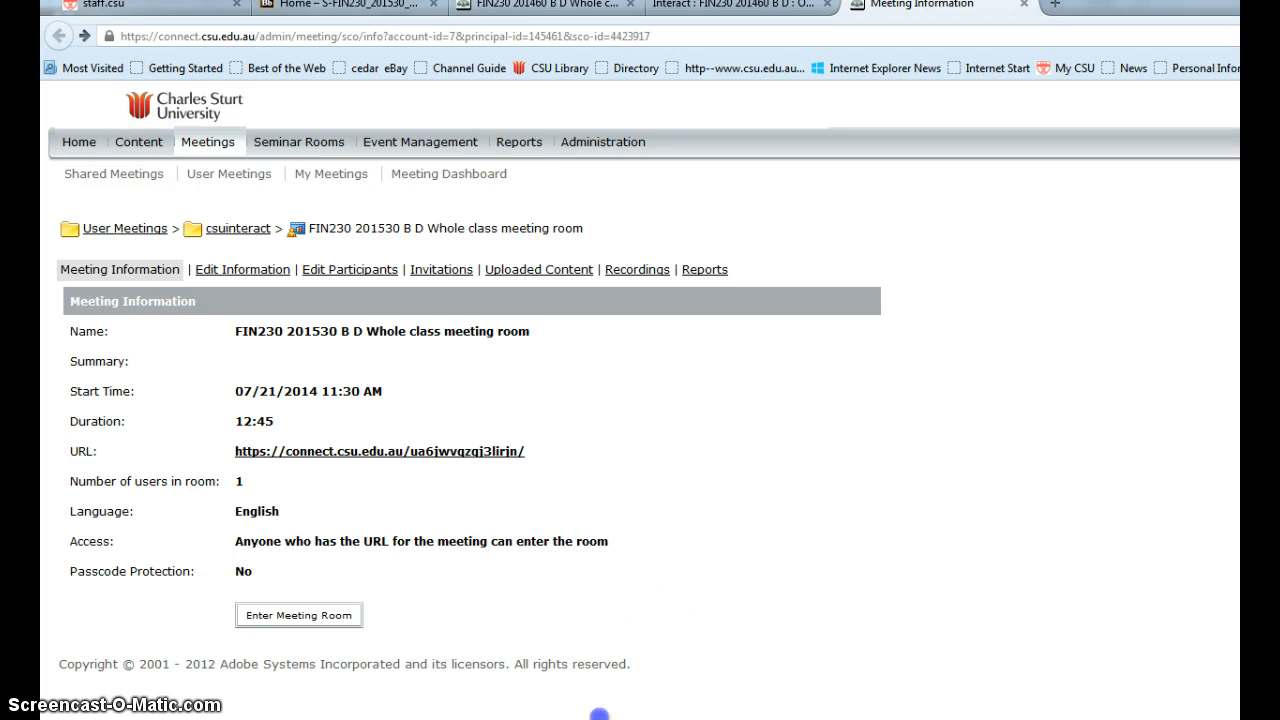
{"action": "left_click", "coordinate": [365, 10]}
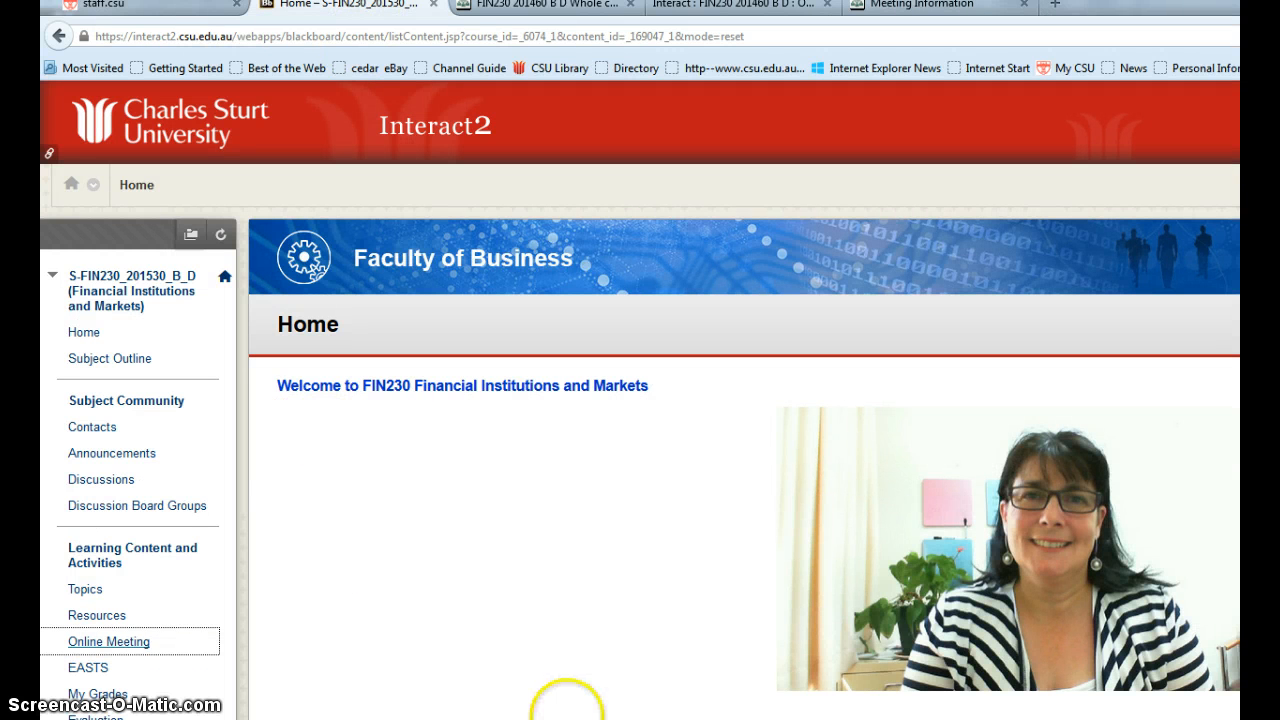
{"action": "left_click", "coordinate": [569, 705]}
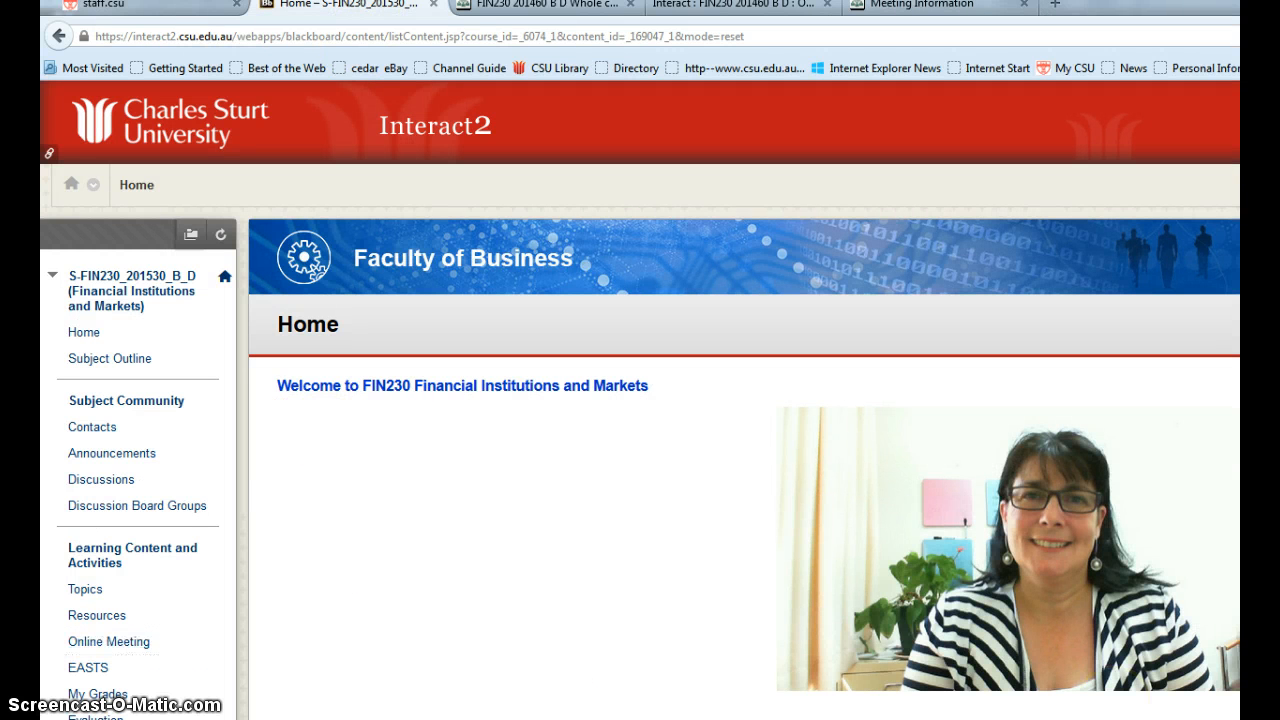